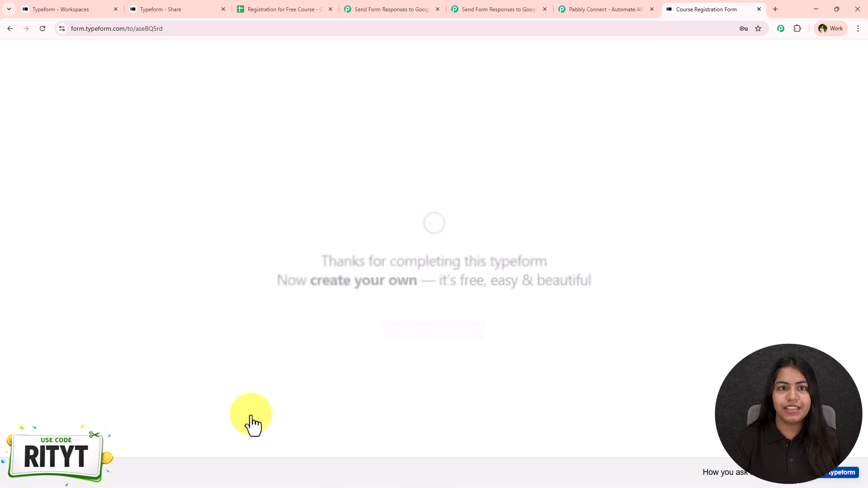
Step: Review the Registration for Free Course sheet, the finished Typeform to Google Sheets workflow and the empty workflow in Pabbly Connect
left_click(310, 7)
left_click(96, 234)
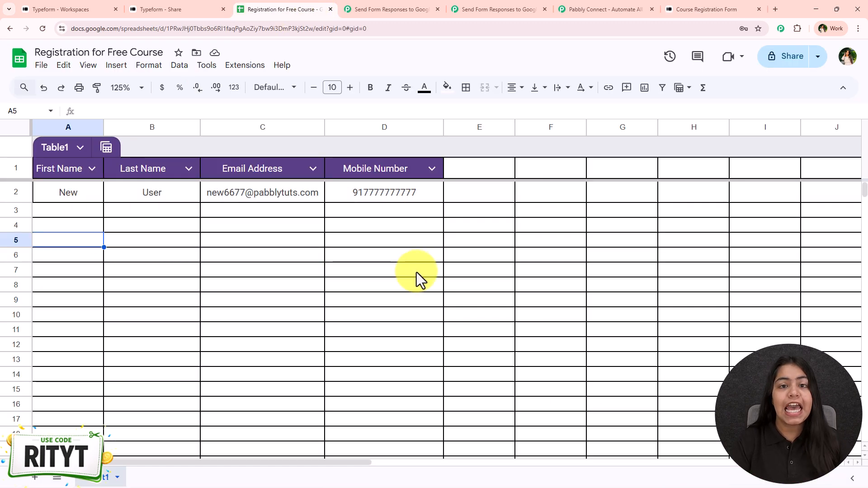
left_click(475, 9)
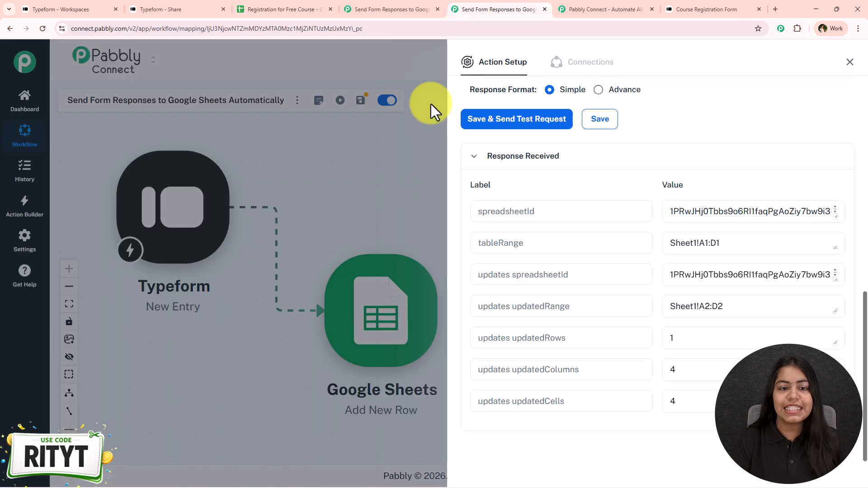
left_click(410, 9)
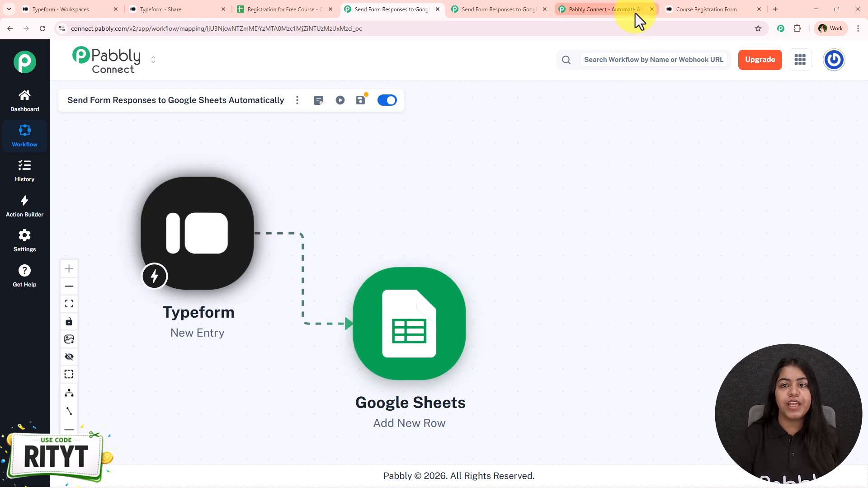
left_click(293, 9)
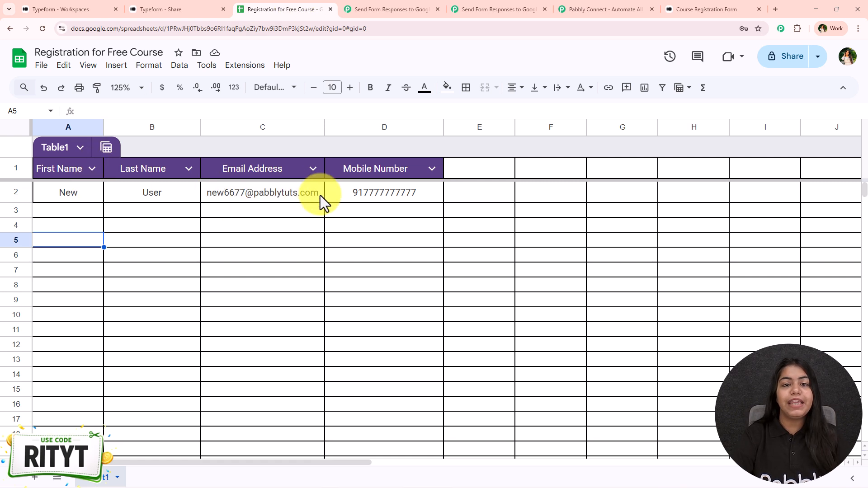
left_click(370, 9)
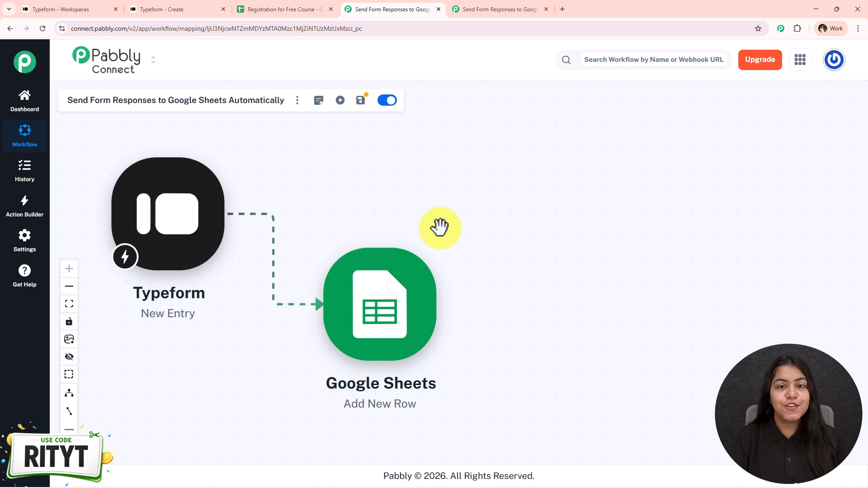
left_click(538, 9)
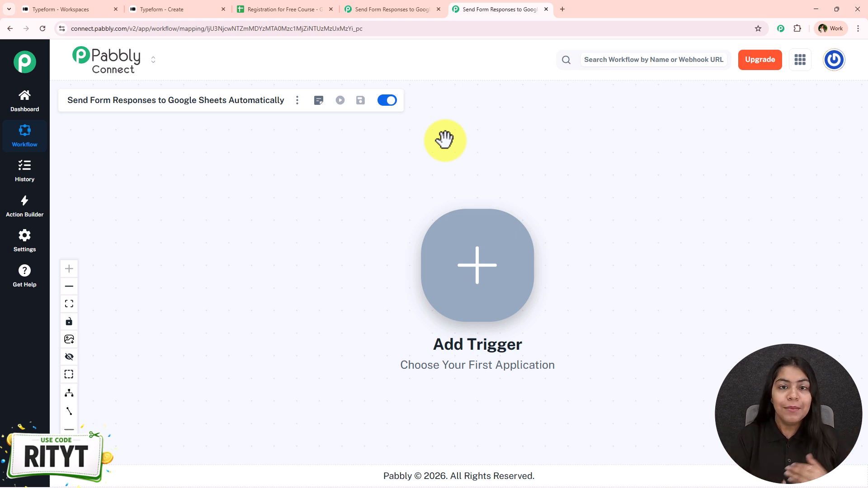
Step: Open pabbly.com/connect in a new browser tab and dismiss the limited-offer popup
left_click(563, 10)
type("pabbly.com/connect")
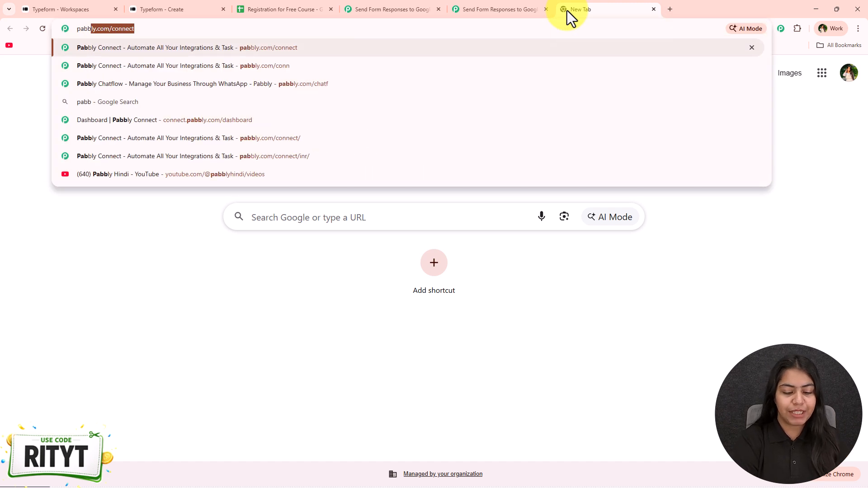
key("Return")
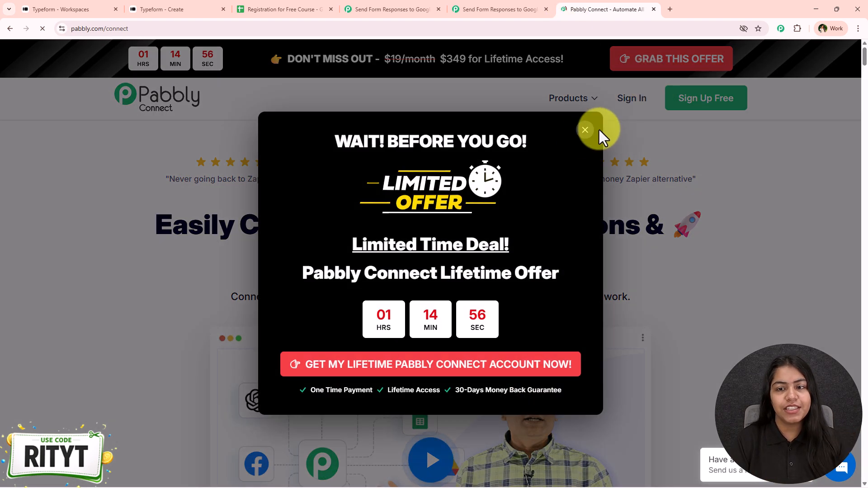
left_click(586, 130)
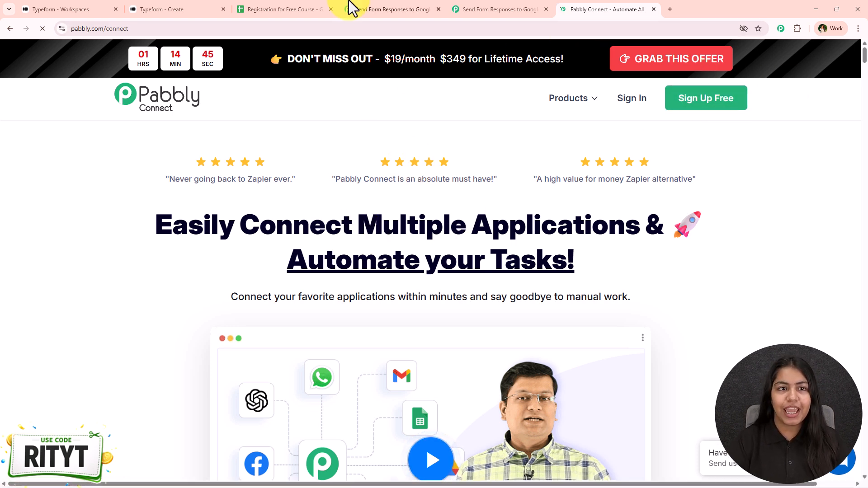
Step: Examine the finished workflow linking the Typeform trigger to the Google Sheets Add New Row action
left_click(306, 2)
left_click(498, 5)
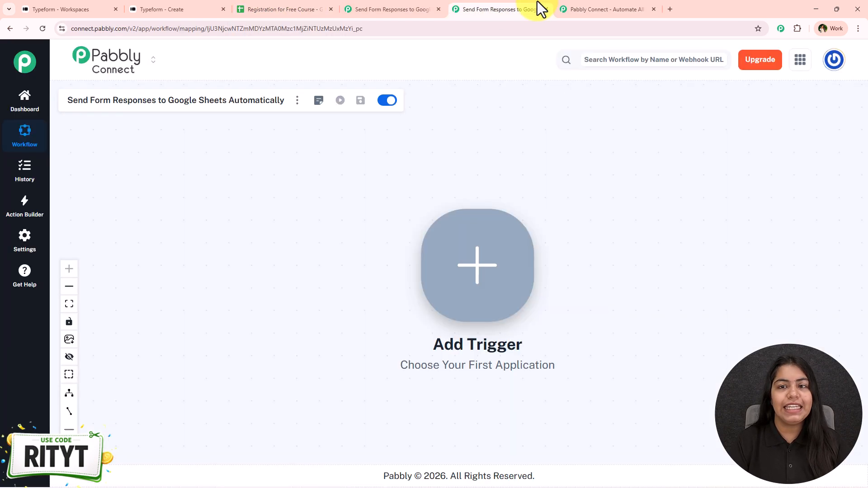
left_click(400, 2)
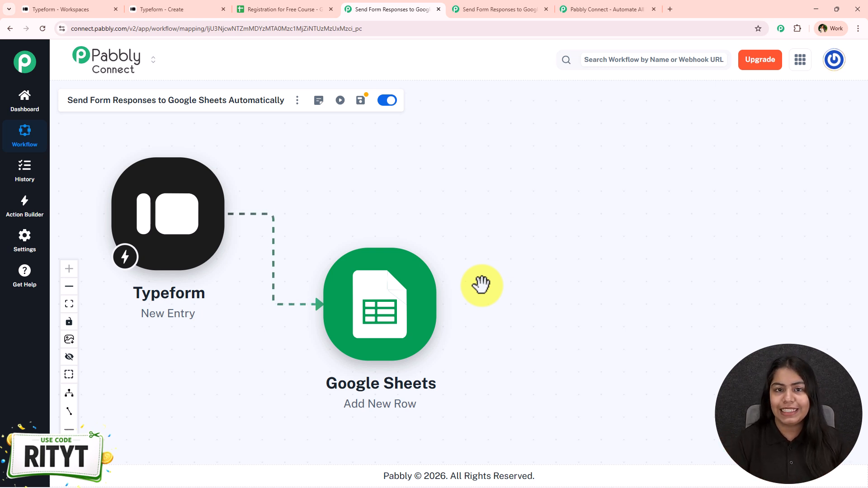
Step: In the empty workflow, set the trigger app to Typeform with the New Entry event
left_click(525, 9)
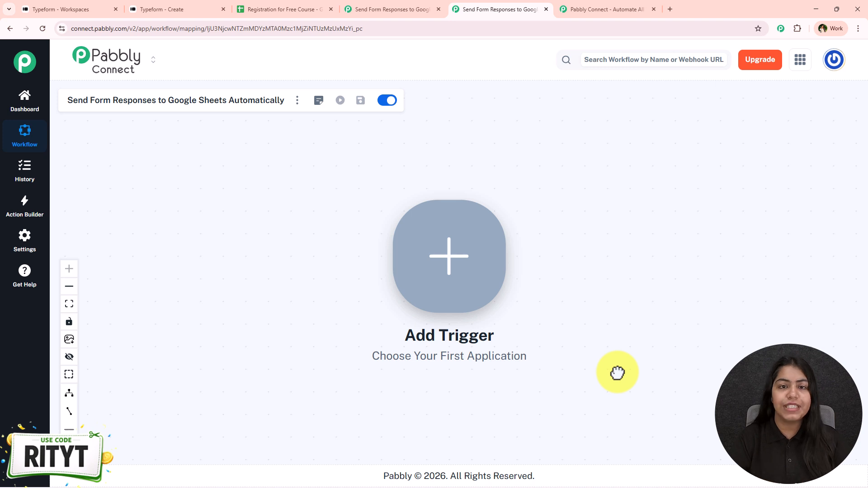
left_click_drag(508, 339, 325, 320)
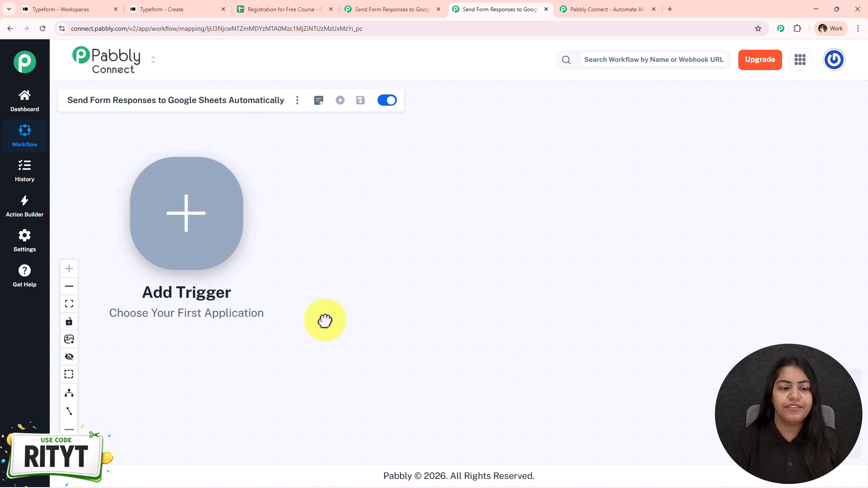
left_click(188, 243)
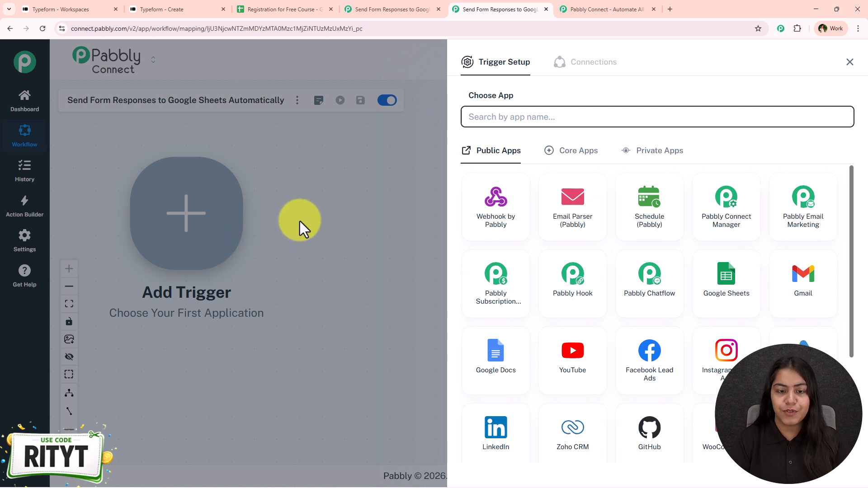
type("Type")
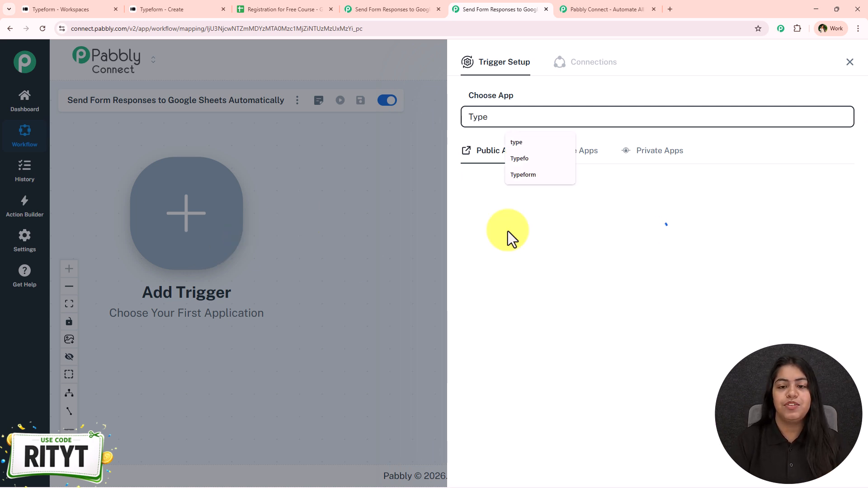
left_click(583, 239)
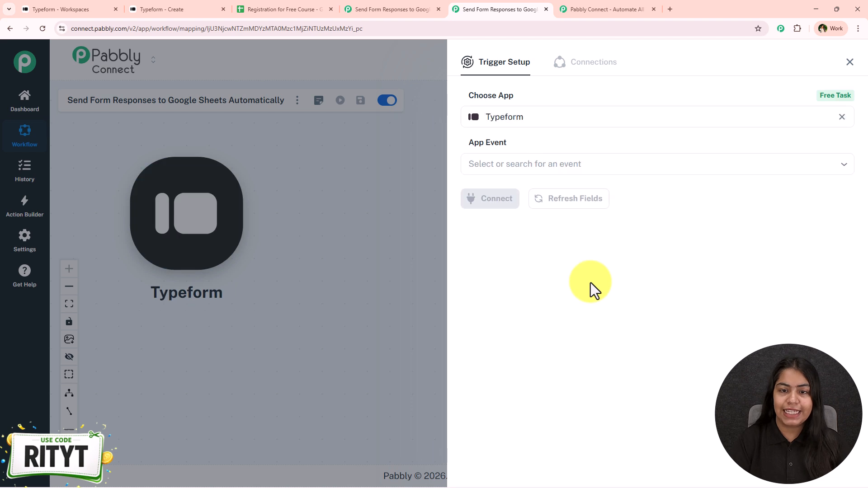
left_click(557, 168)
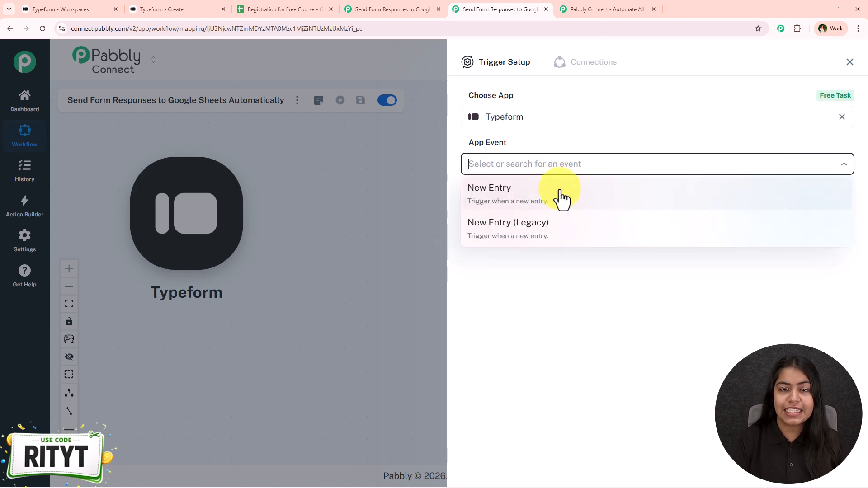
left_click(560, 199)
Step: Connect the trigger through a new Typeform connection and accept the access permissions Pabbly Connect requests
left_click(499, 201)
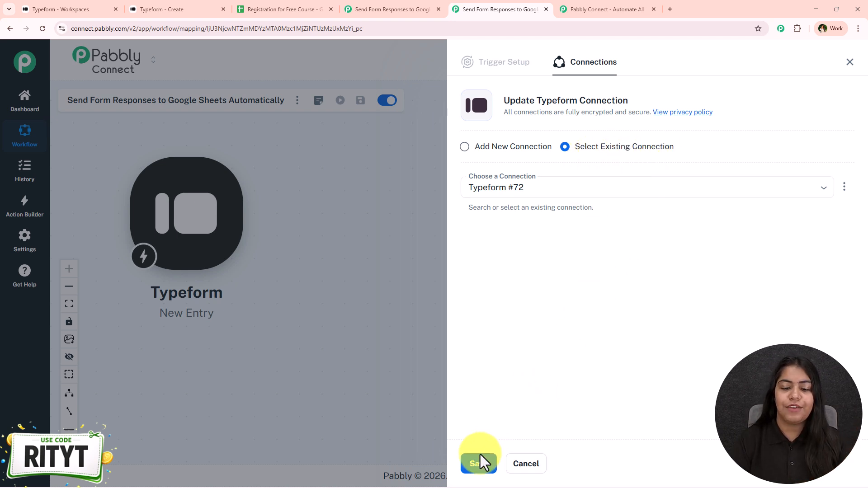
left_click(510, 151)
left_click(482, 261)
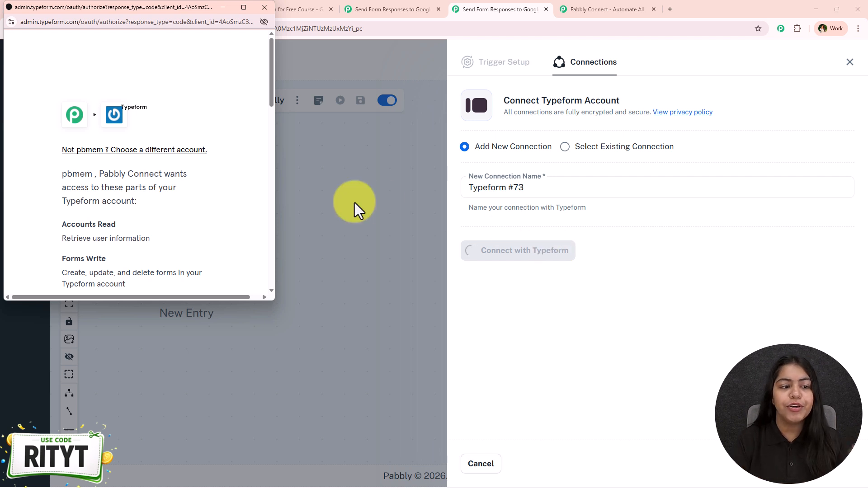
scroll(238, 216, "down", 1)
scroll(238, 216, "down", 10)
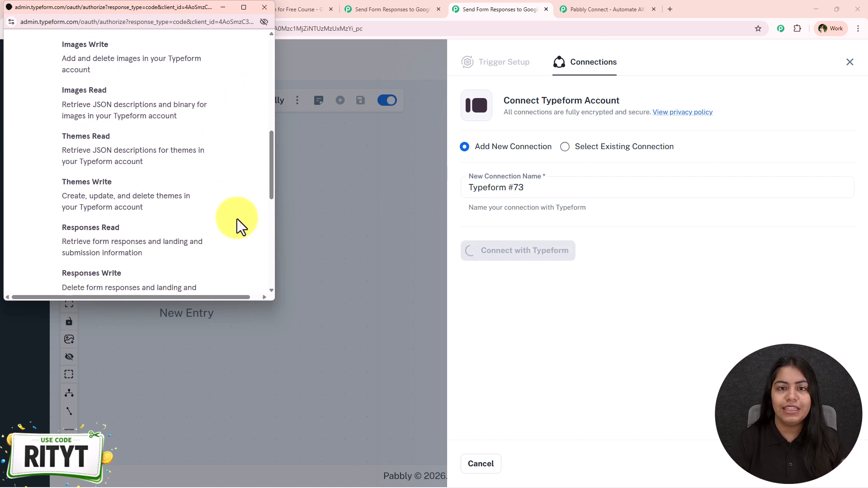
scroll(237, 219, "down", 3)
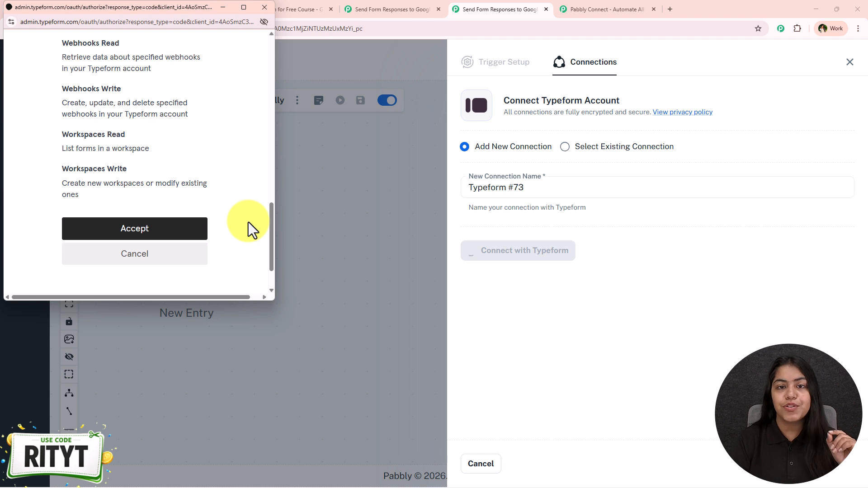
left_click(198, 229)
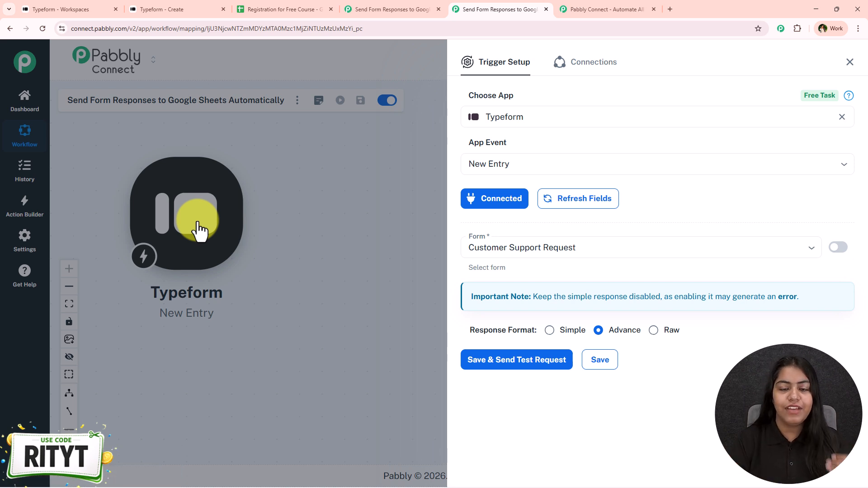
Step: Choose Course Registration Form as the trigger's form, check the destination sheet, and save with a test request in Advance response format
left_click(506, 248)
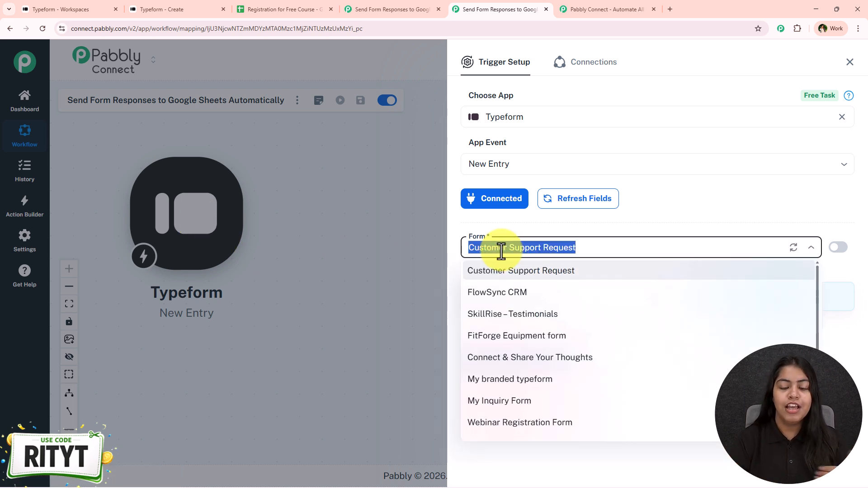
scroll(495, 360, "down", 3)
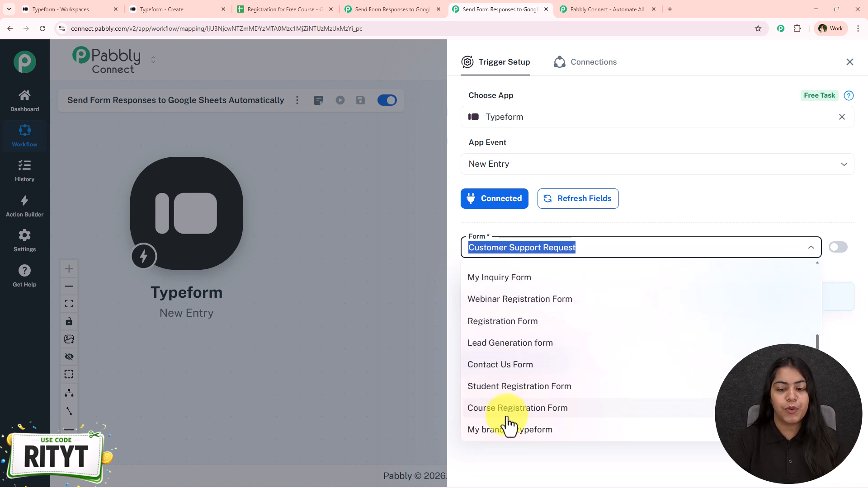
left_click(509, 410)
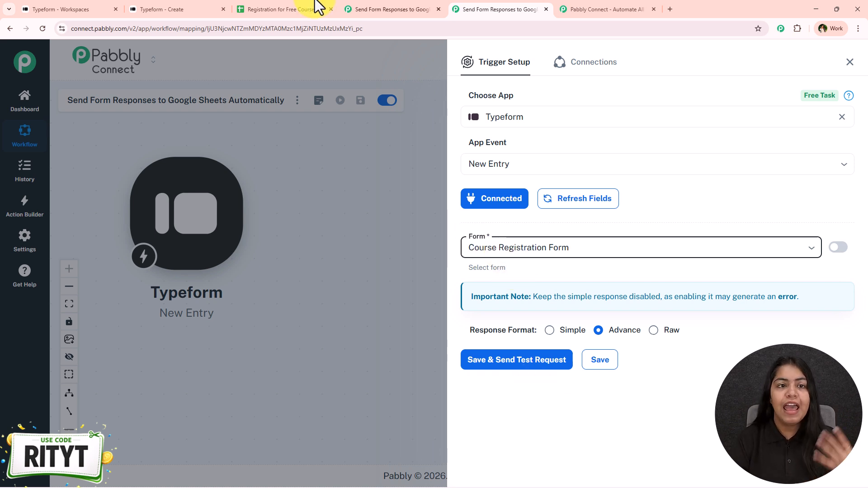
left_click(290, 7)
left_click_drag(75, 211, 470, 384)
left_click(371, 389)
left_click(472, 6)
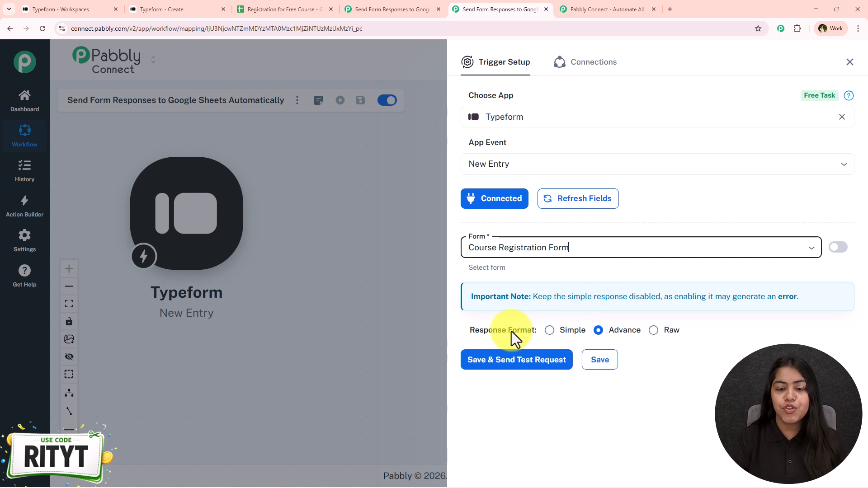
left_click(561, 362)
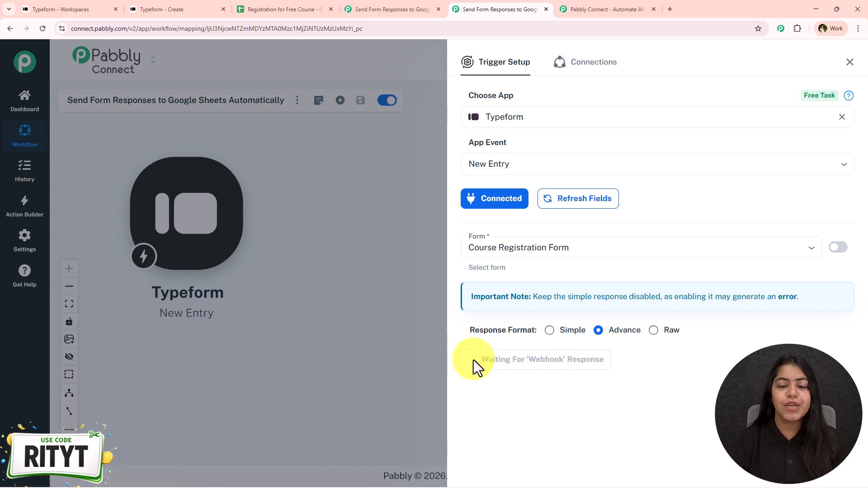
Step: Copy the Course Registration Form's share link in Typeform and open the live form in a new browser tab
left_click(211, 8)
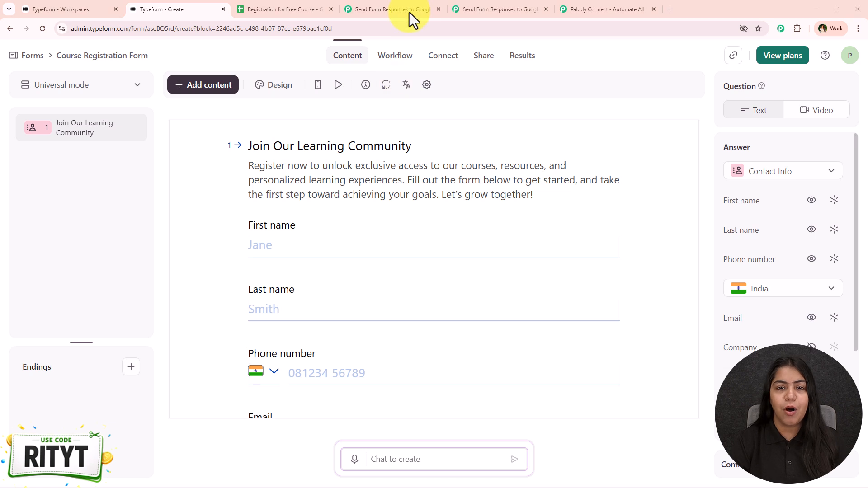
left_click(480, 57)
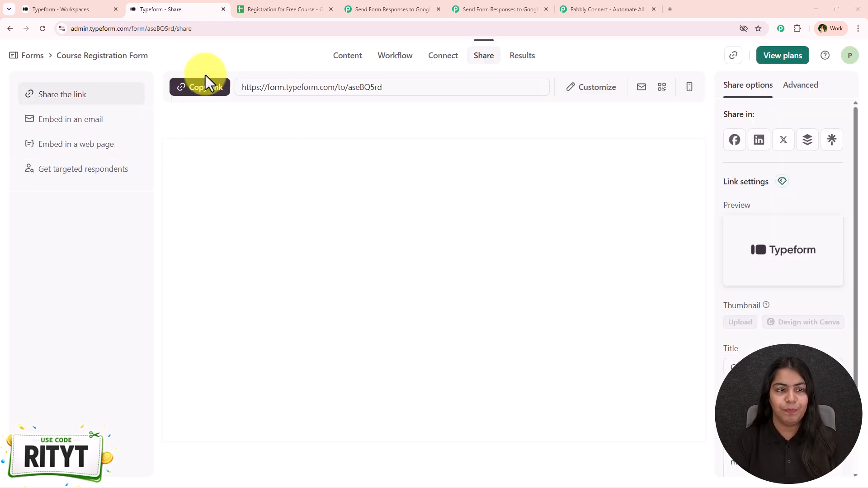
left_click(212, 90)
left_click(671, 3)
key("ctrl+v")
key("Return")
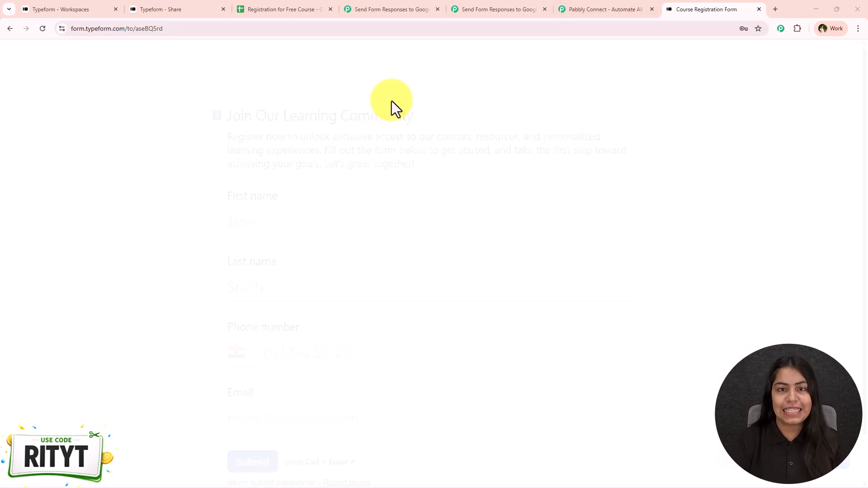
Step: Fill in the registration form with a saved test contact's details, complete the phone number and submit the response
left_click(303, 226)
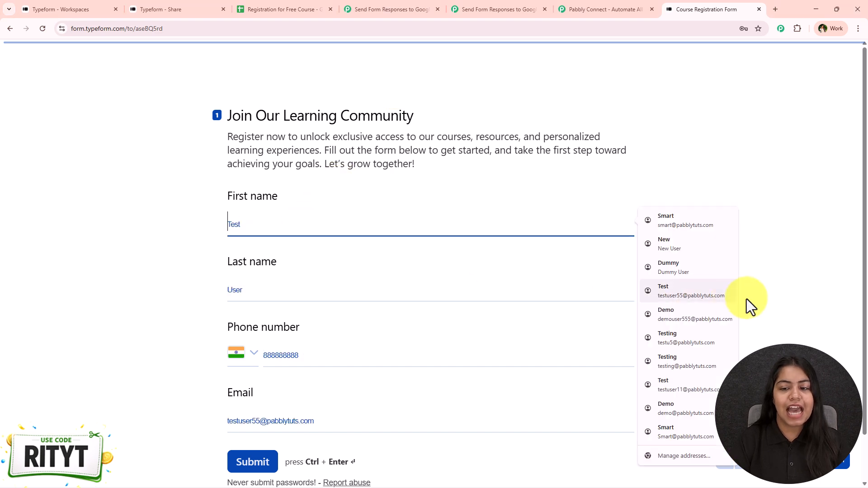
left_click(683, 292)
left_click(350, 346)
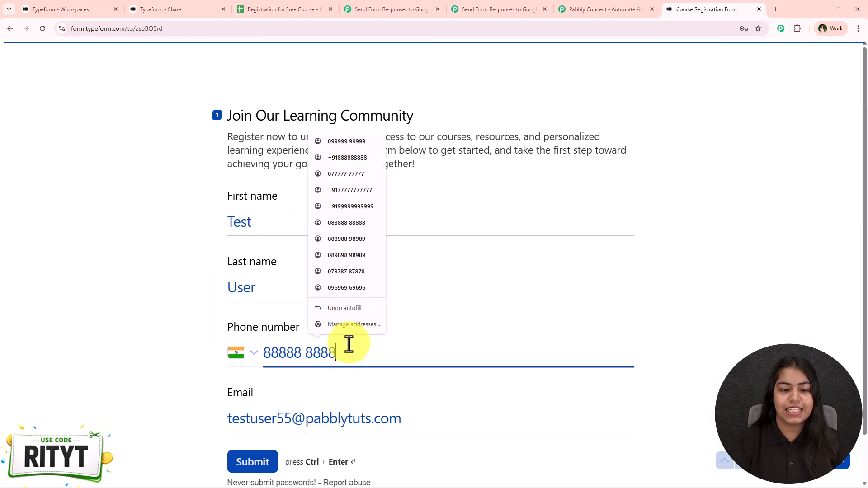
type("8")
key("ctrl+Return")
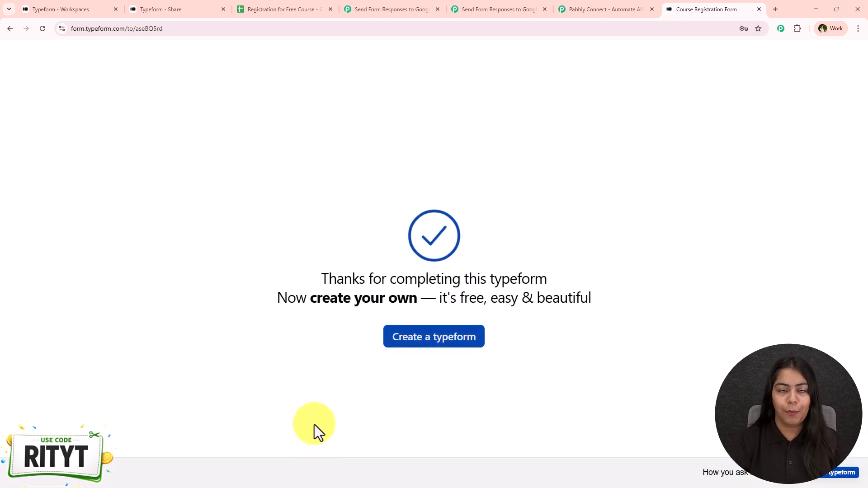
Step: Switch back to the Pabbly Connect workflow and examine the name, phone and email fields captured by the trigger
left_click(482, 9)
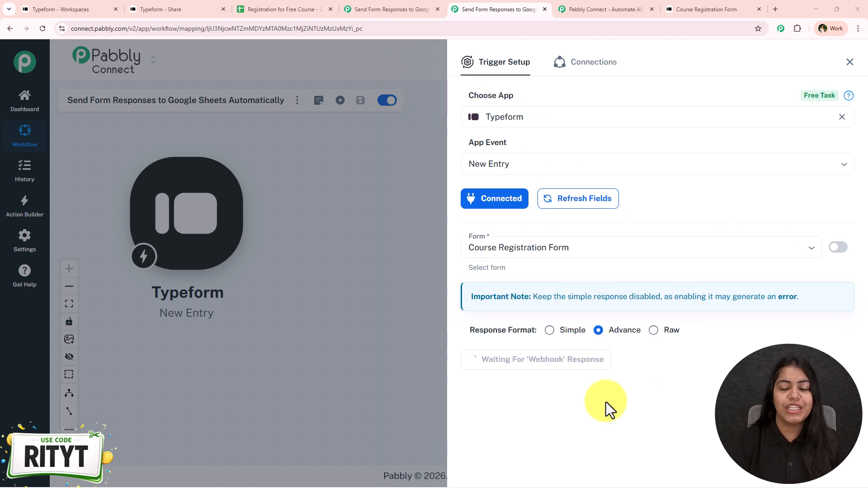
scroll(655, 339, "down", 7)
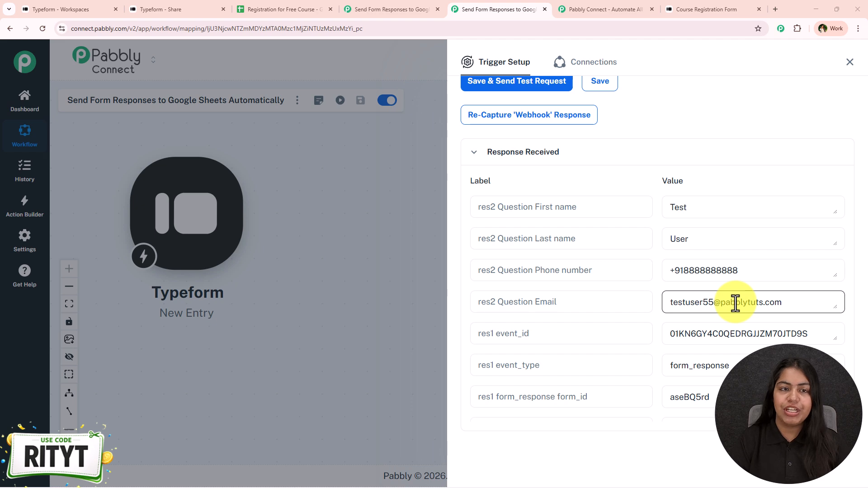
Step: Check the destination sheet, close the trigger setup, and add a Google Sheets action with the Add New Row event after the Typeform trigger
left_click(246, 8)
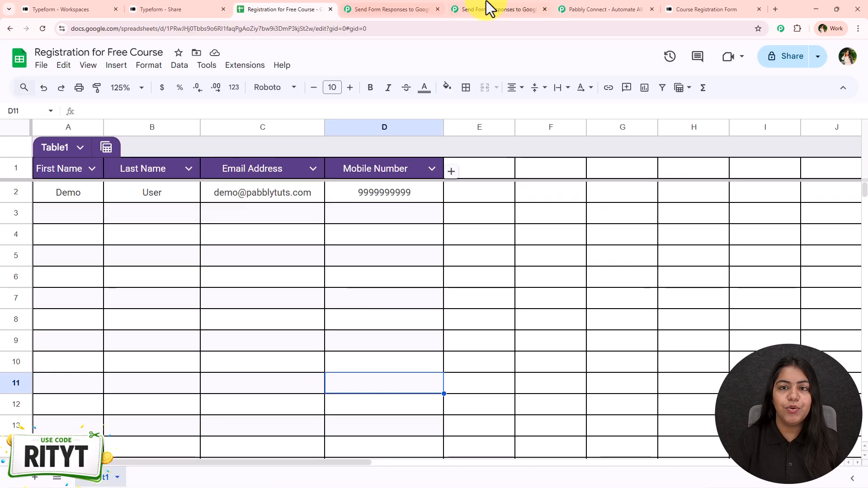
left_click(520, 8)
left_click(845, 69)
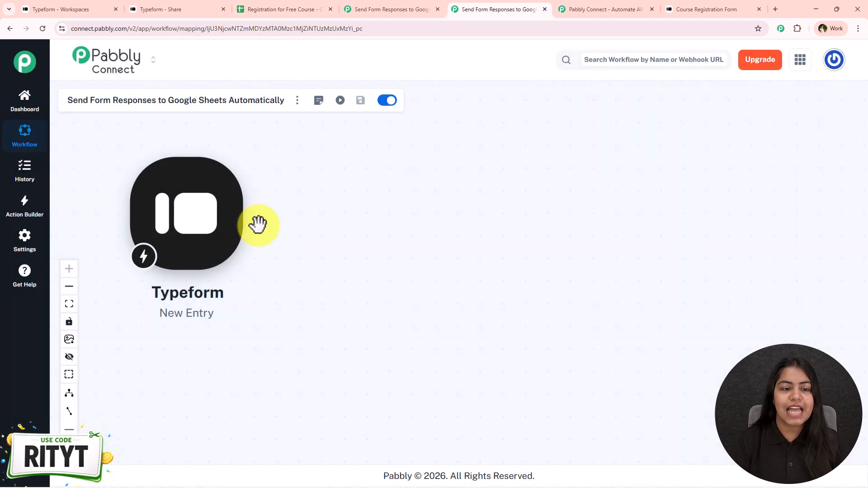
left_click(249, 215)
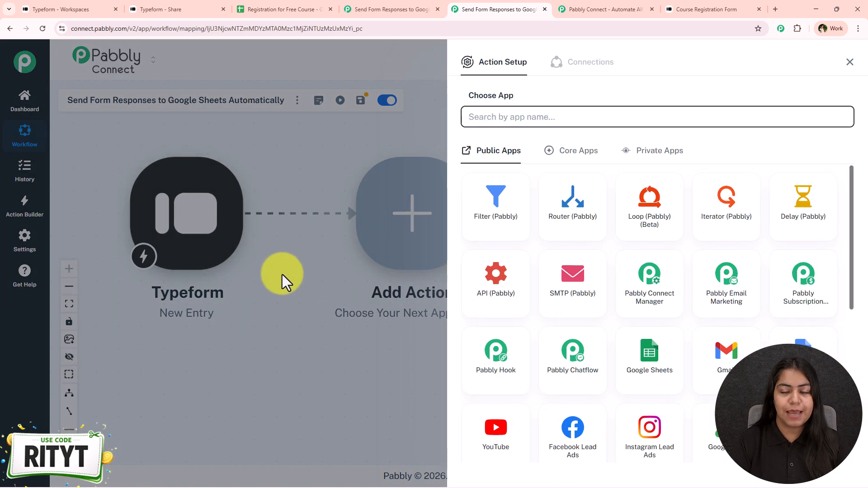
left_click(648, 360)
left_click(546, 163)
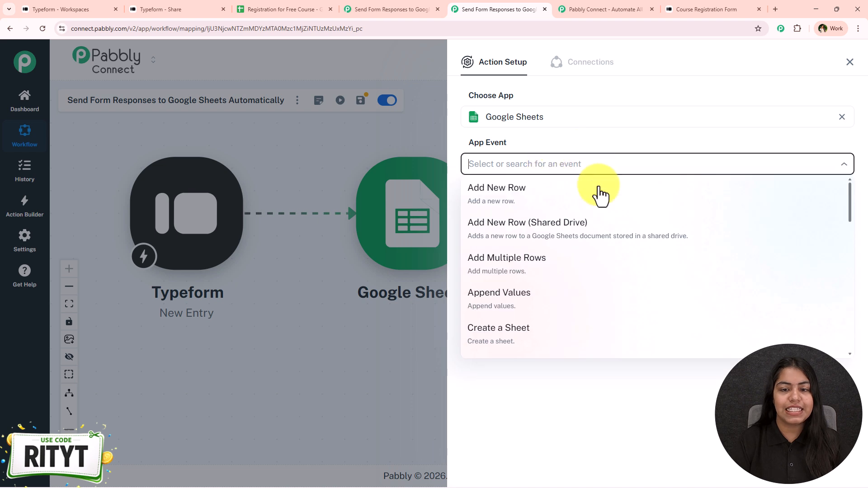
left_click(598, 196)
Step: Connect the action through a new Google Sheets connection, signing in with the Pabbly Google account and allowing Pabbly Connect Sheets access
left_click(503, 209)
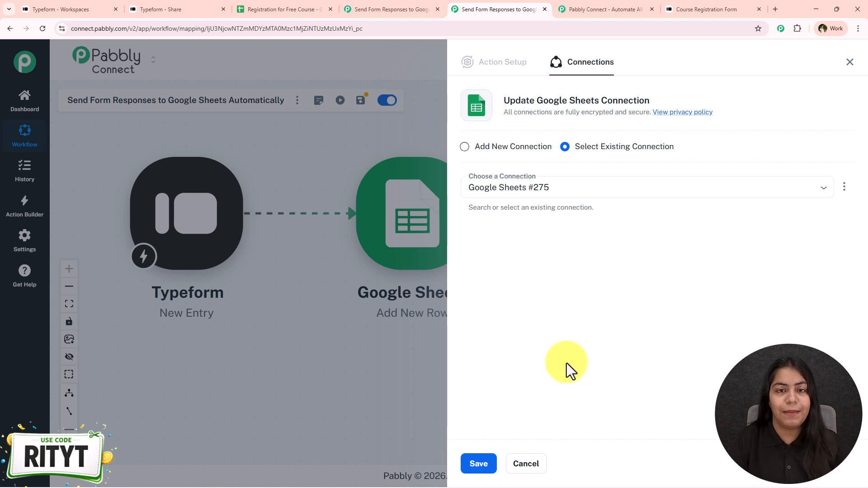
left_click_drag(644, 147, 577, 149)
double_click(583, 147)
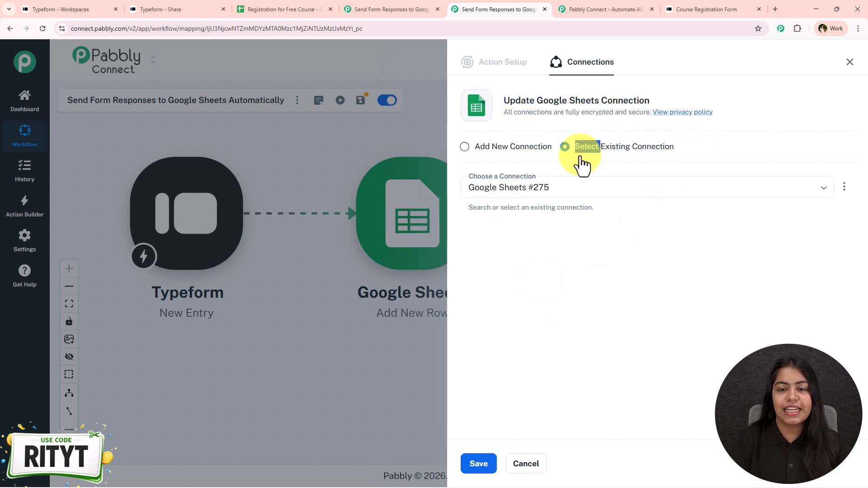
left_click(520, 308)
left_click(514, 150)
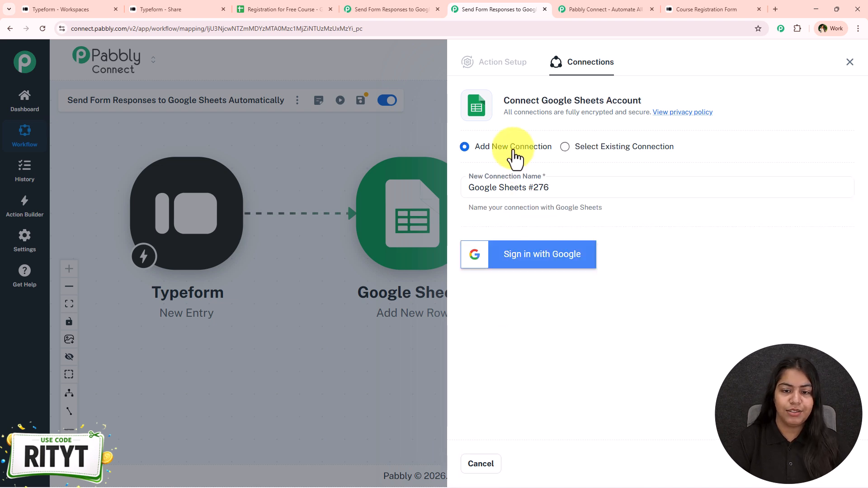
left_click(509, 258)
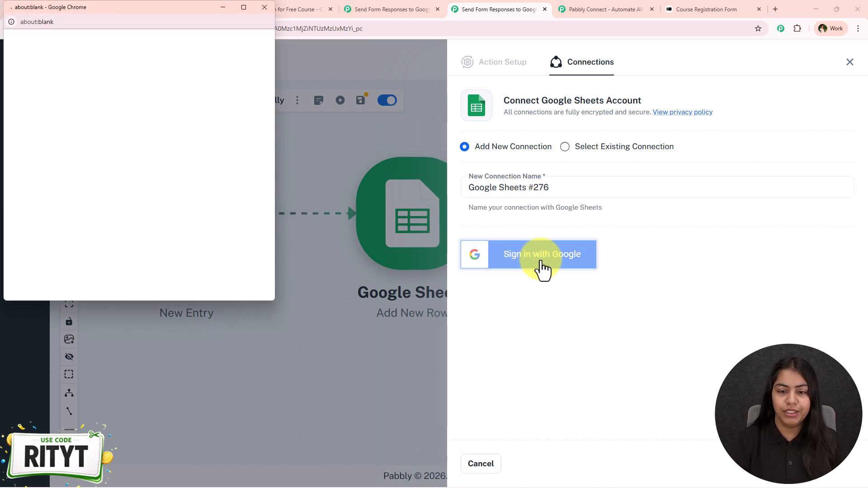
scroll(139, 217, "down", 3)
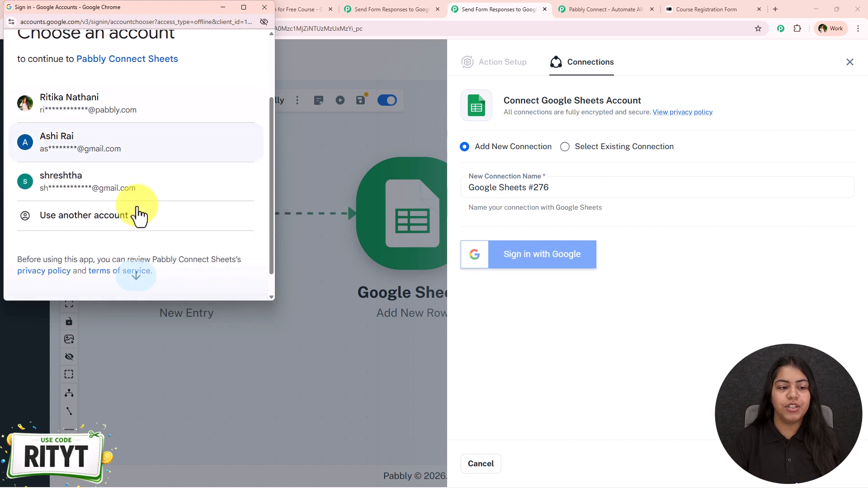
left_click(128, 116)
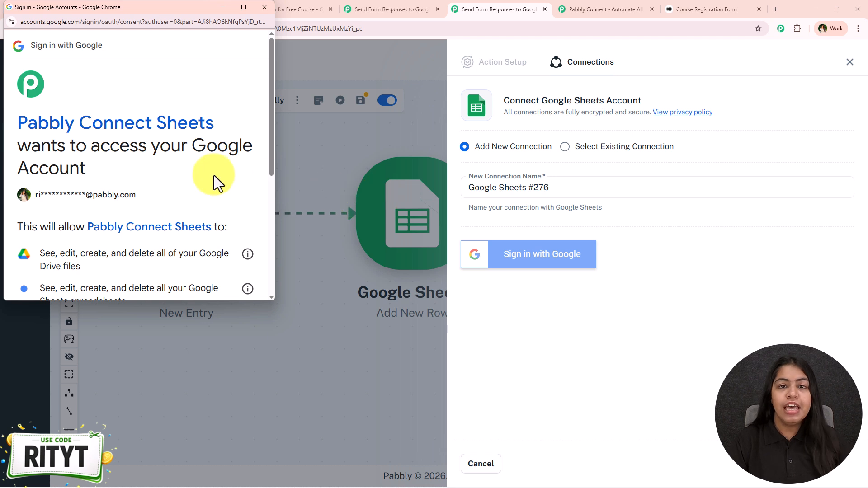
scroll(149, 253, "down", 5)
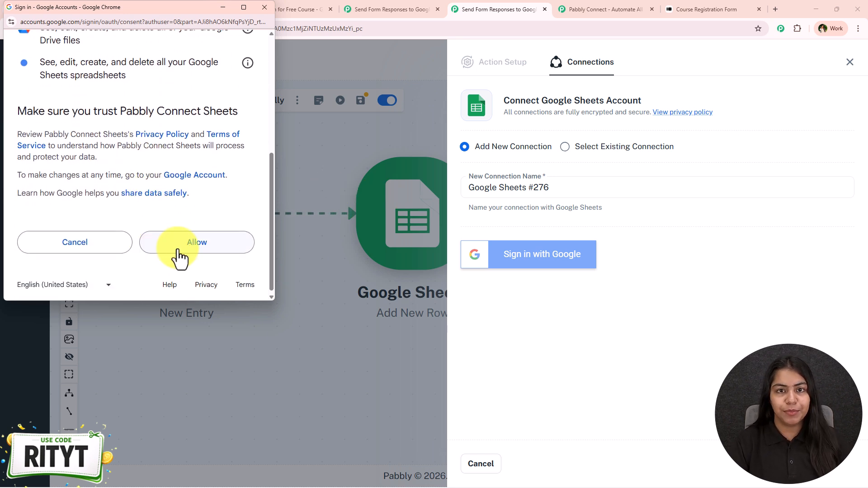
left_click(179, 251)
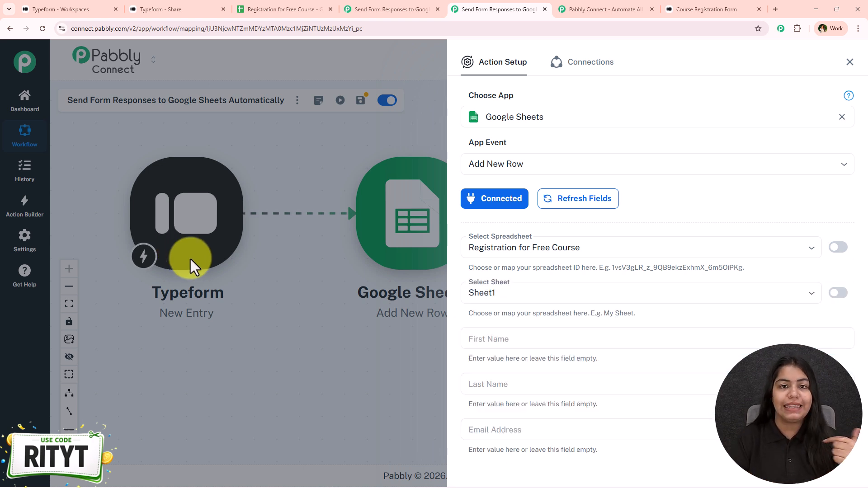
Step: Select the Registration for Free Course spreadsheet and Sheet1 as the row's destination, and start editing the First Name field
left_click(549, 249)
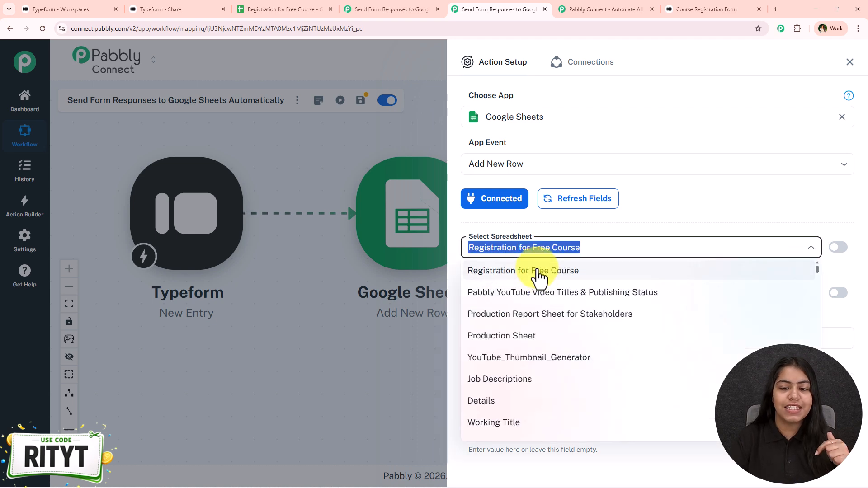
left_click(538, 272)
left_click(523, 294)
left_click(516, 317)
left_click(525, 285)
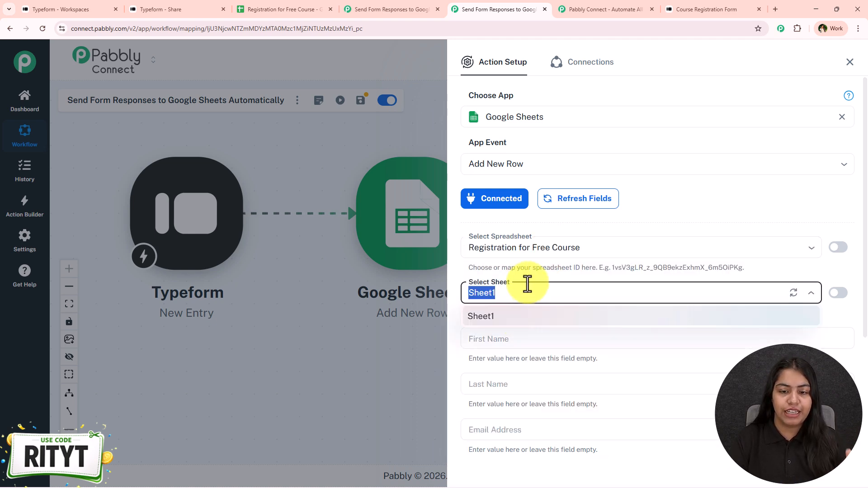
left_click(532, 275)
scroll(532, 275, "down", 3)
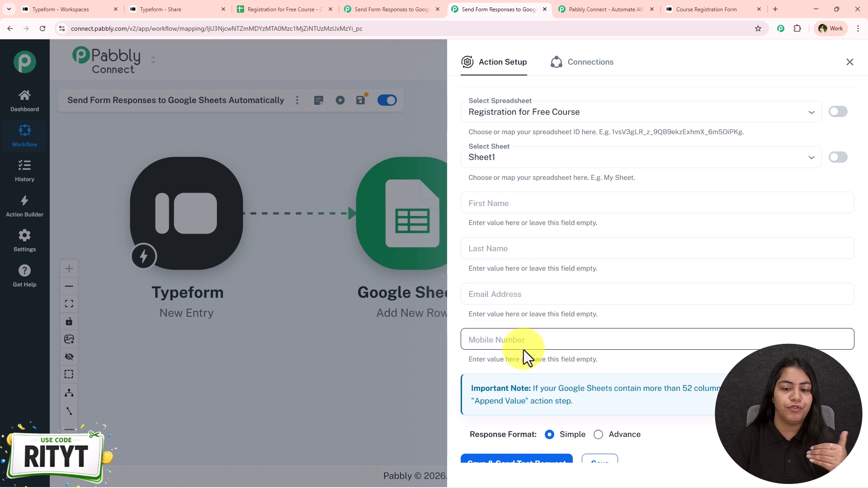
left_click(522, 203)
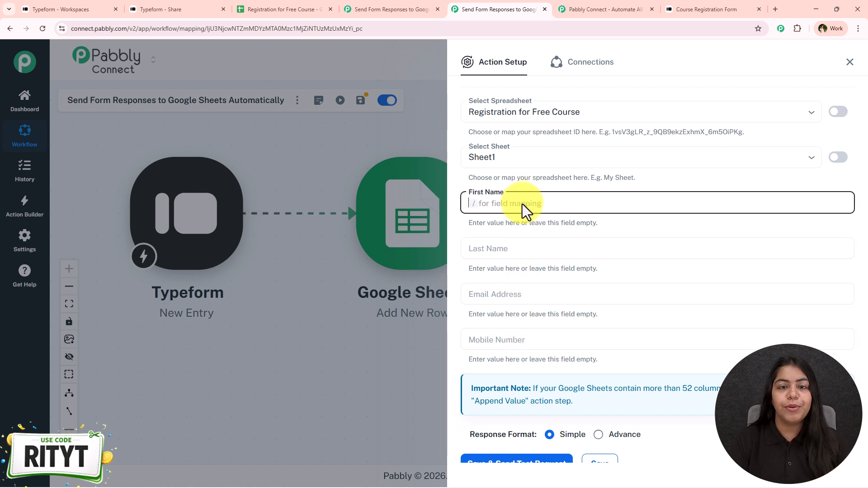
type("New")
key("ctrl+a")
key("BackSpace")
type("Test")
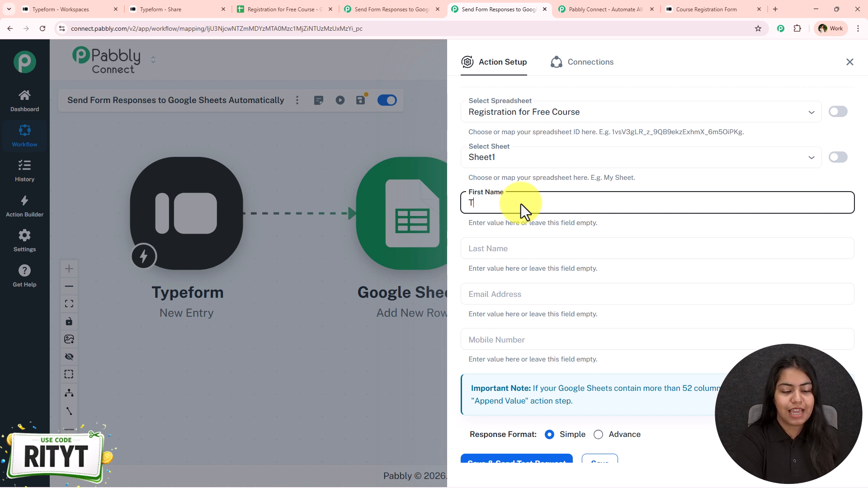
key("BackSpace")
key("BackSpace")
key("BackSpace")
key("BackSpace")
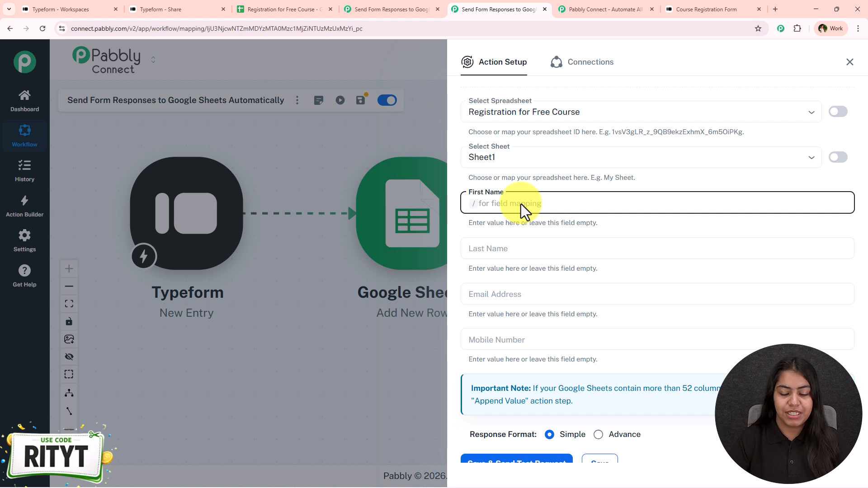
Step: Map the First Name and Last Name fields to the matching first name and last name answers from the Typeform response
type("/fi")
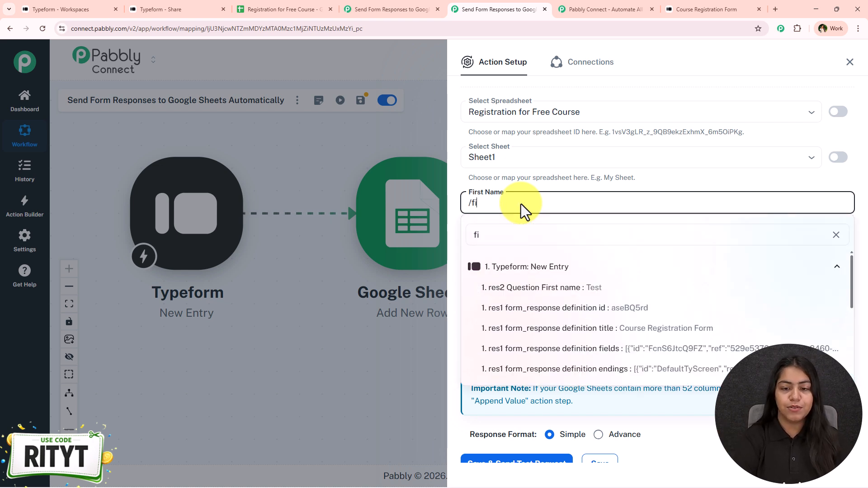
left_click(505, 291)
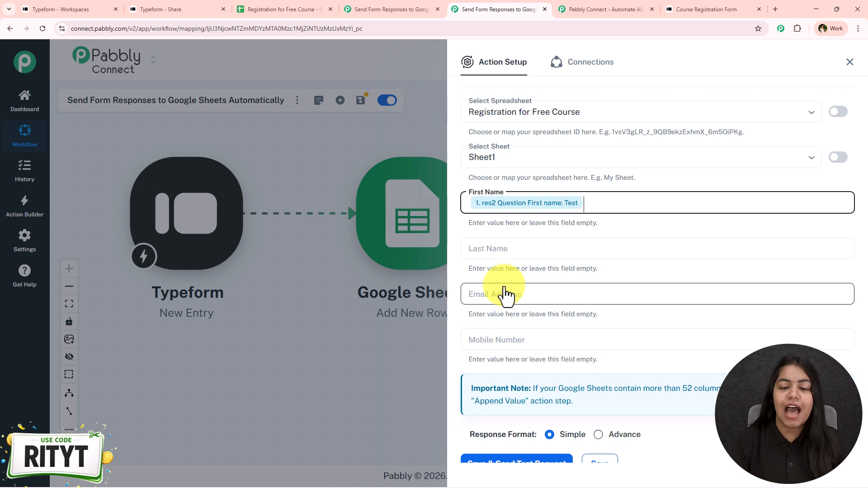
left_click(559, 250)
type("/last")
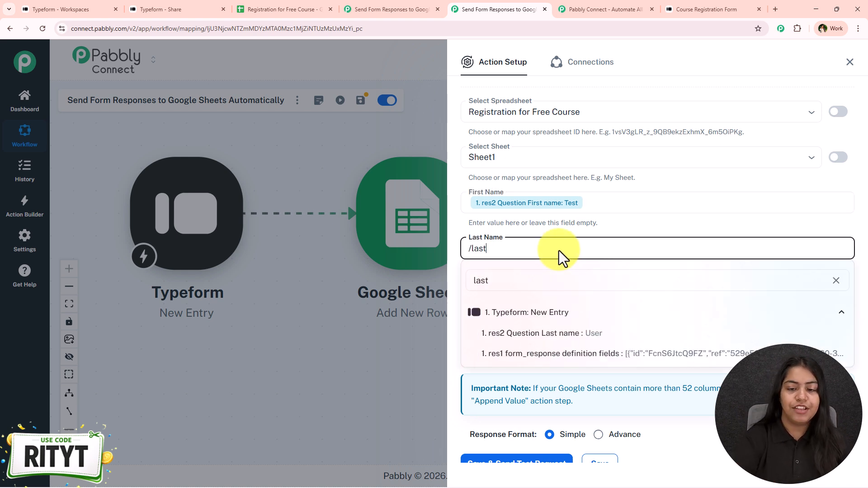
left_click(616, 332)
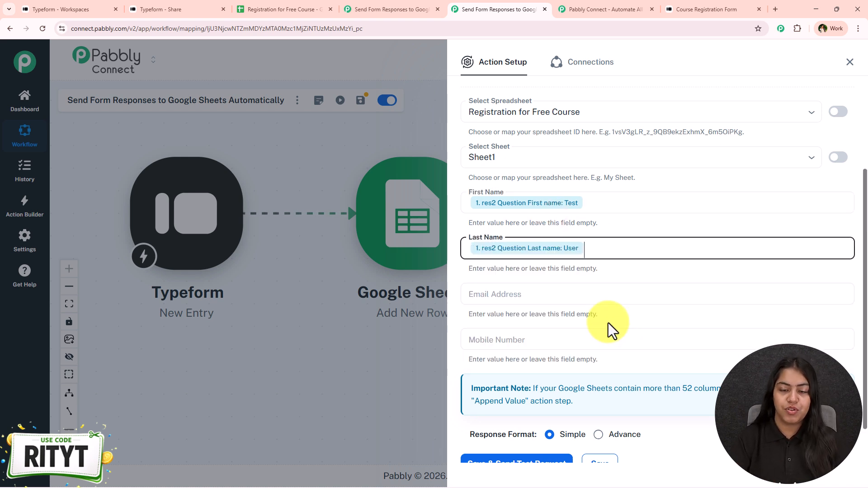
Step: Map the Email Address field to the Typeform email answer and the Mobile Number field to the phone number answer
left_click(585, 302)
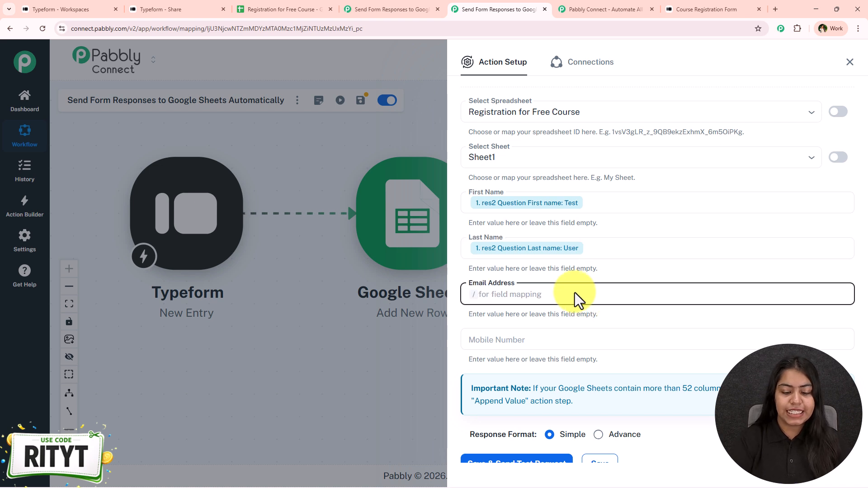
type("/ema")
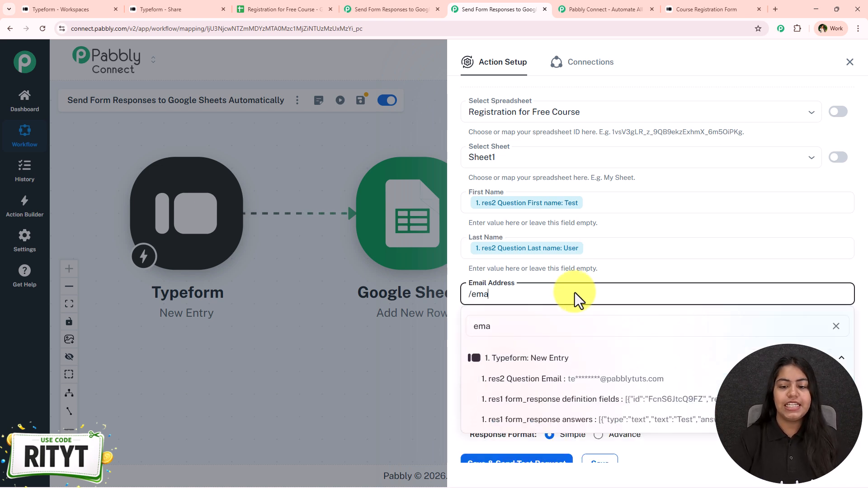
left_click(596, 378)
left_click(535, 339)
type("/ph")
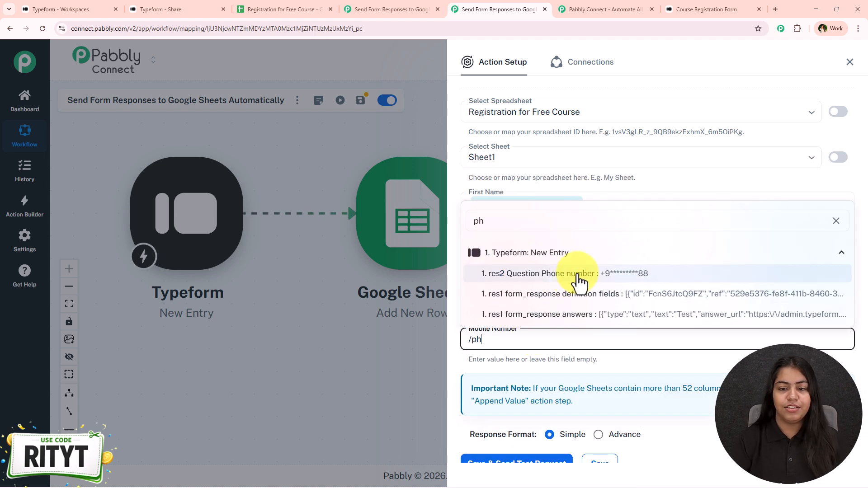
left_click(577, 274)
left_click(548, 345)
key("ctrl+a")
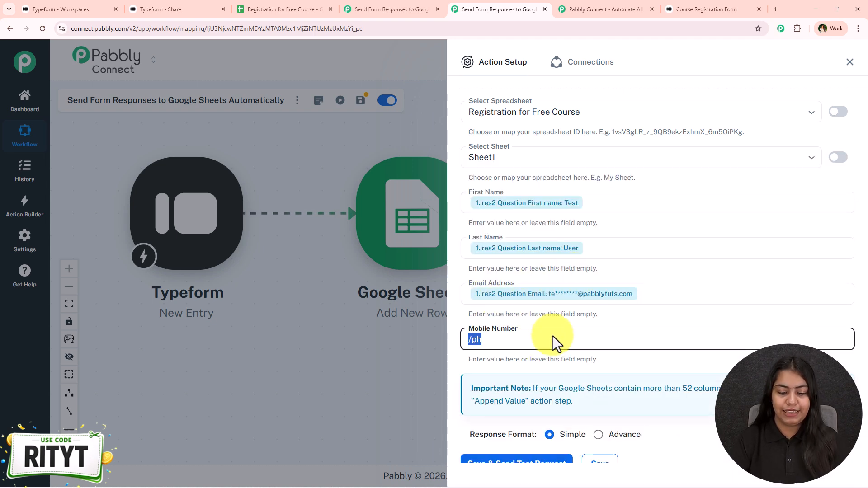
scroll(547, 344, "down", 1)
type("/ph")
left_click(600, 376)
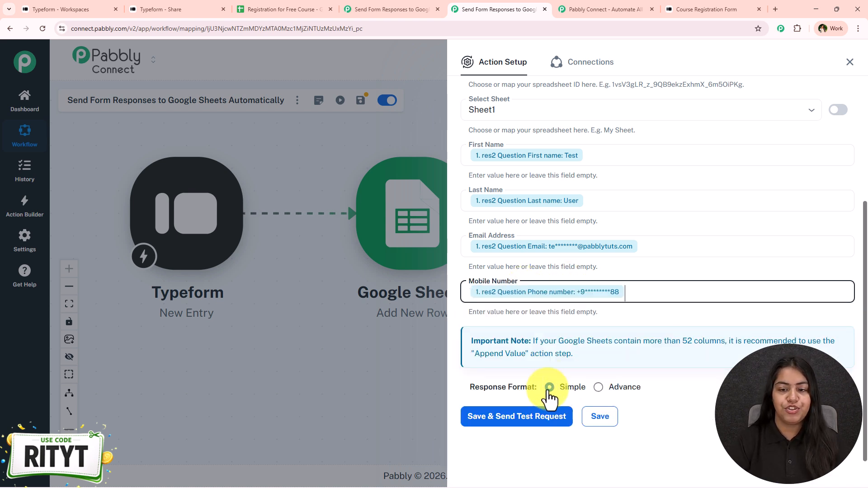
Step: Save the Google Sheets action with a test request in Simple response format, review the response, and close the action setup
left_click(523, 417)
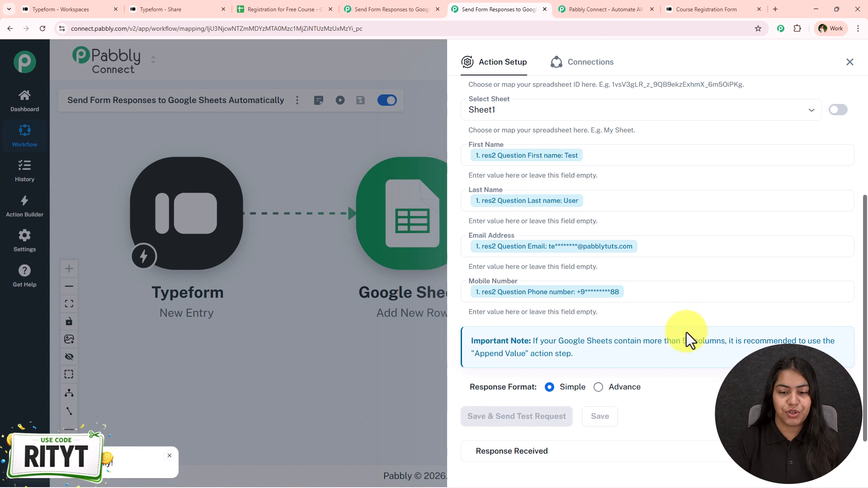
scroll(687, 336, "down", 5)
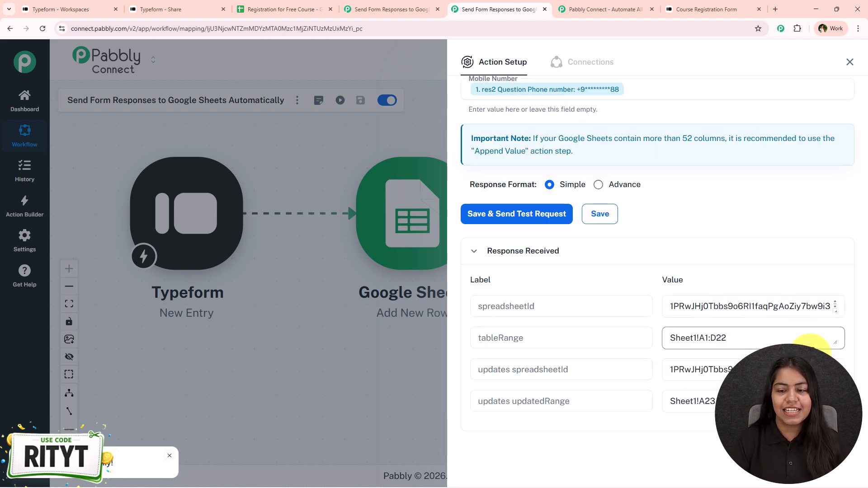
left_click(850, 62)
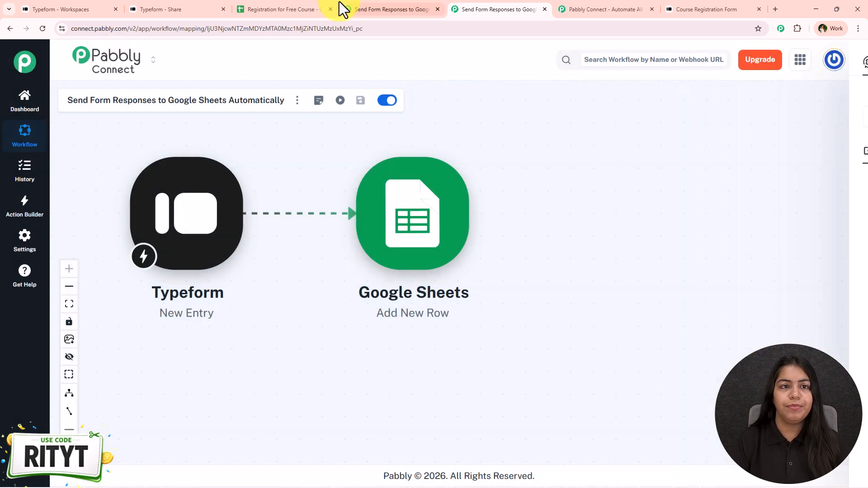
Step: Switch to the Registration for Free Course spreadsheet and examine the name, email and mobile number cells in row 3
left_click(271, 9)
left_click_drag(94, 215, 389, 219)
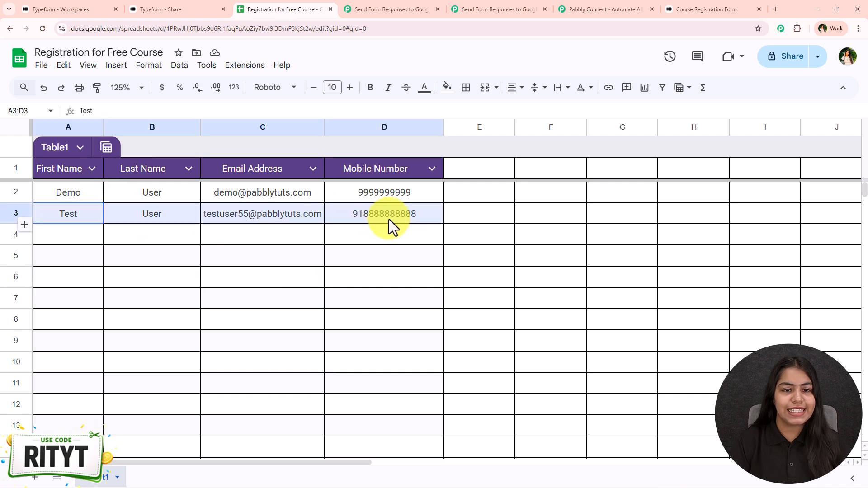
left_click(63, 221)
left_click(135, 219)
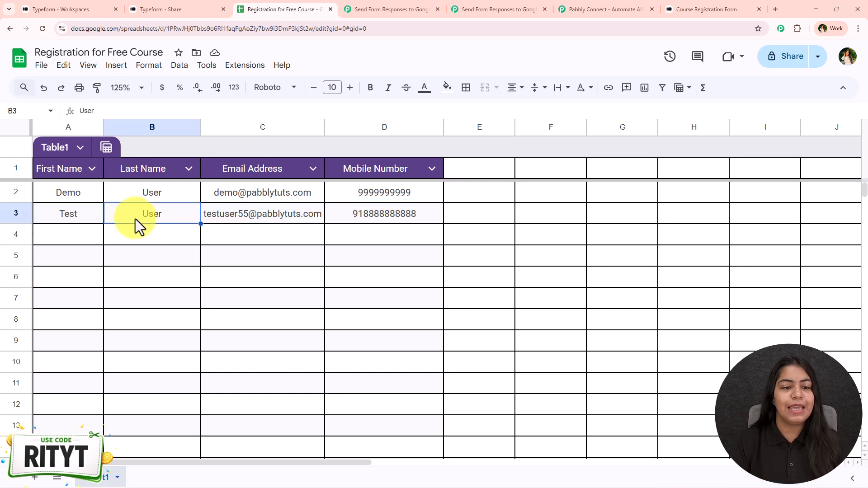
left_click(267, 215)
left_click_drag(357, 218, 72, 212)
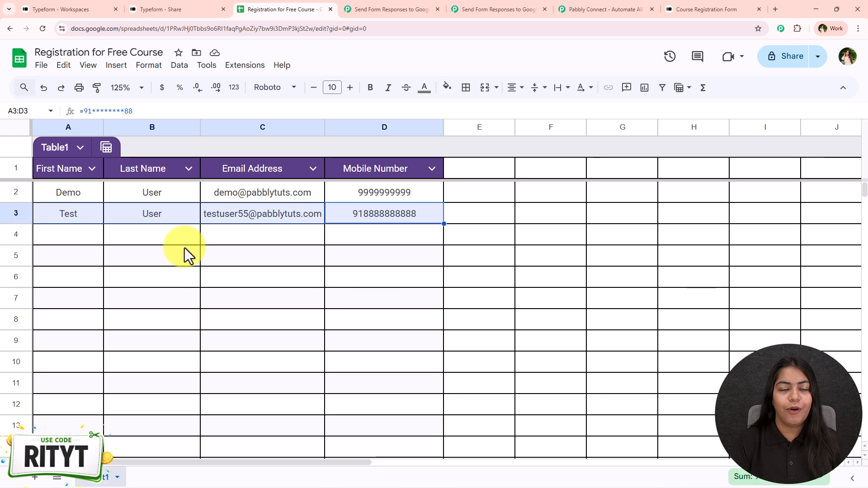
Step: Return to the Pabbly Connect workflow and move the Google Sheets action lower than the Typeform trigger on the canvas
left_click(391, 9)
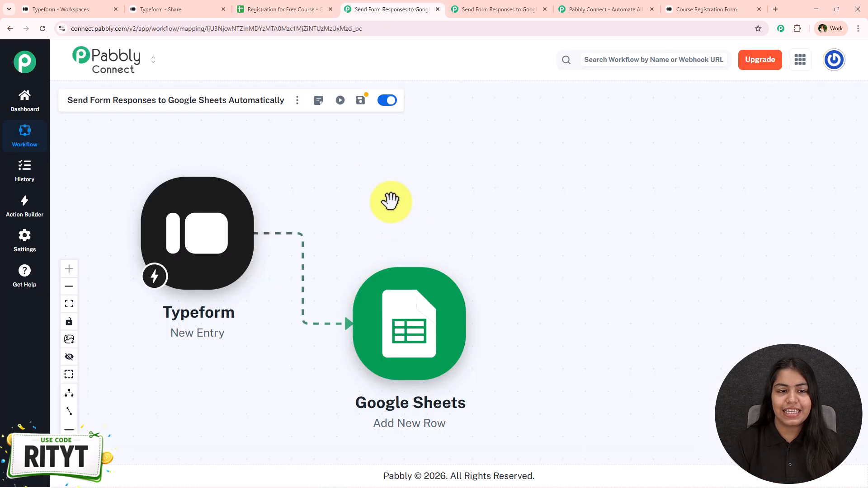
left_click(466, 10)
left_click_drag(345, 247, 330, 242)
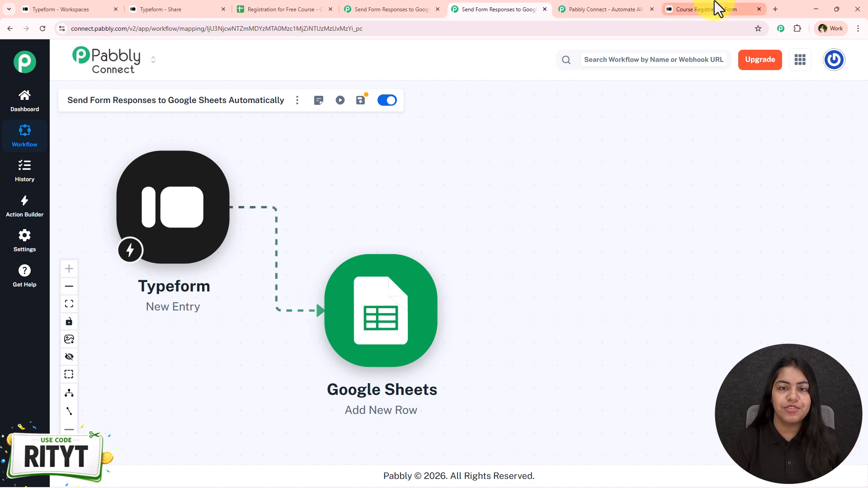
Step: Recheck the test registration row in the Registration for Free Course spreadsheet and switch back to the Pabbly Connect workflow
left_click(251, 9)
left_click_drag(98, 221, 350, 240)
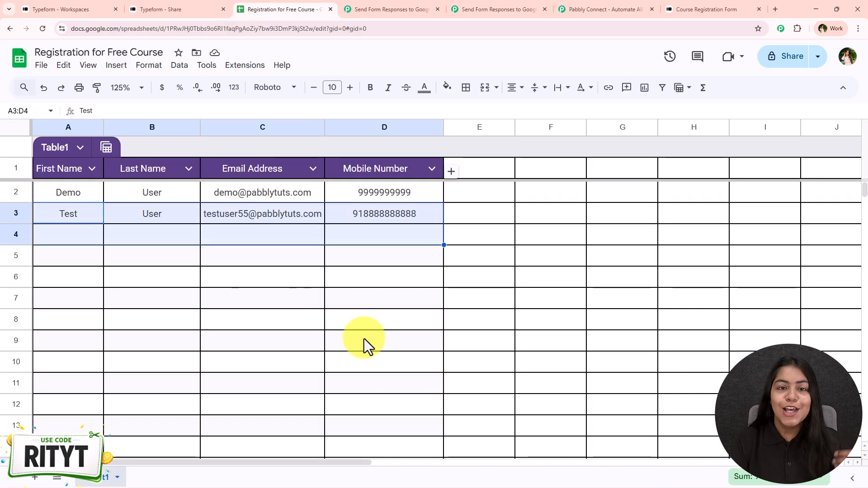
left_click(322, 303)
left_click(468, 8)
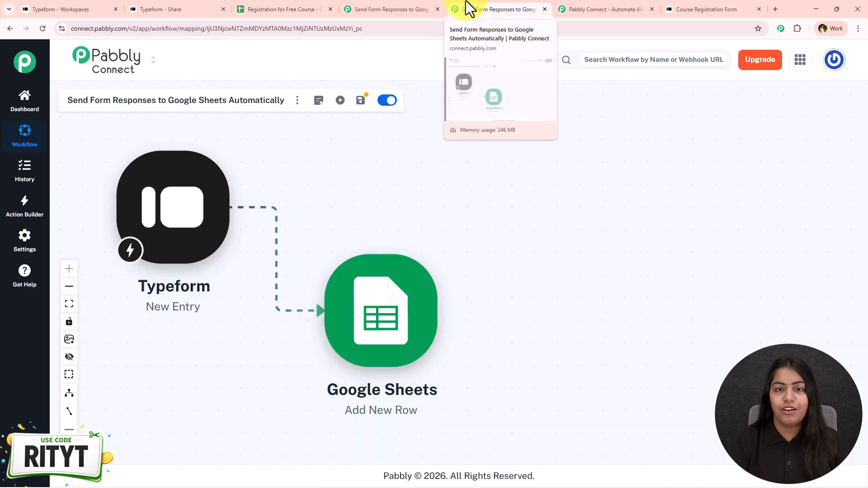